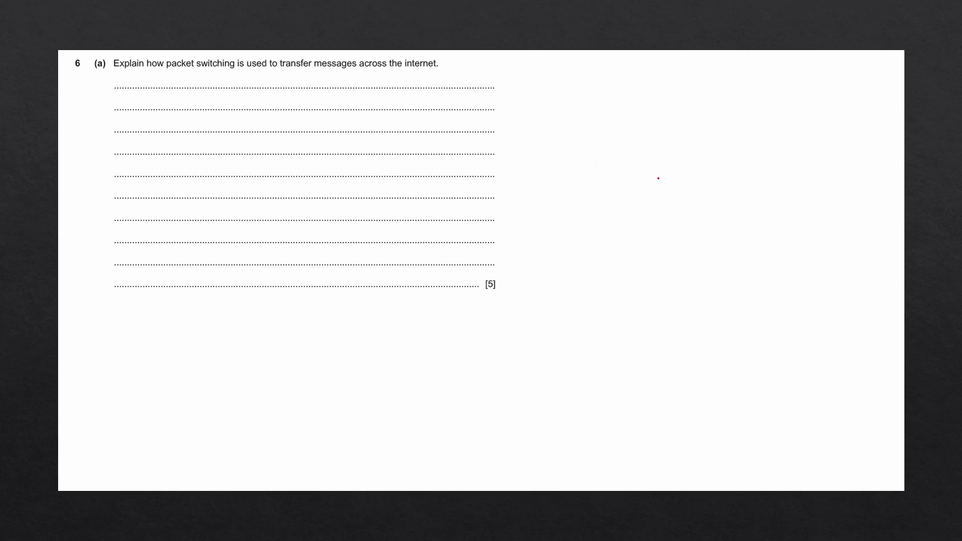
Advance the slide build to show the red-lined Router 1–5 network between devices A and B.
{"action": "key", "text": "Right"}
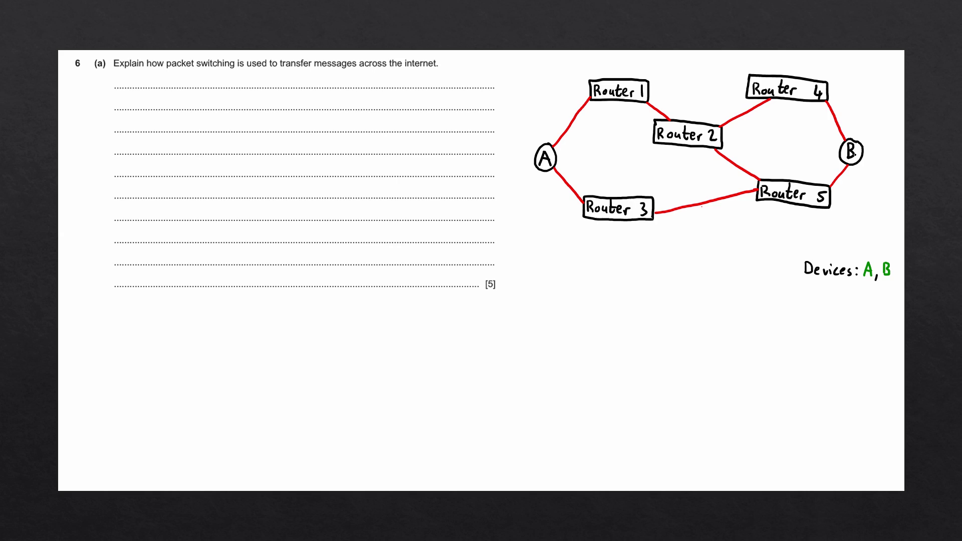
Advance the build to show the message arrow and packets P1–P4 under the network.
{"action": "key", "text": "Right"}
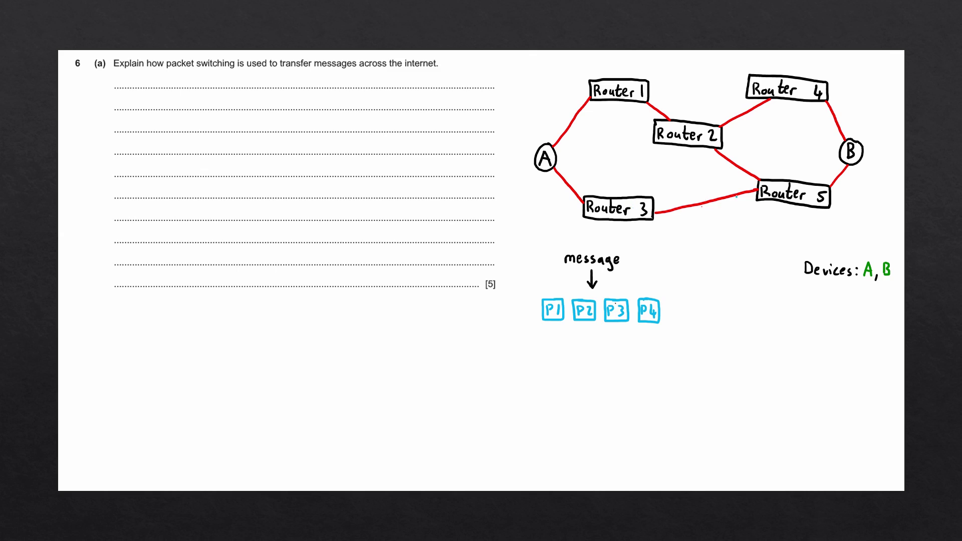
Reveal packet 1's markers, then handwrite '2' at A, Router 2 and Router 4.
{"action": "left_click", "coordinate": [665, 169]}
{"action": "left_click_drag", "start_coordinate": [548, 131], "coordinate": [555, 137]}
{"action": "left_click_drag", "start_coordinate": [717, 112], "coordinate": [723, 118]}
{"action": "left_click_drag", "start_coordinate": [834, 98], "coordinate": [840, 105]}
Write '3' at A and Router 3, and write arrival order '132' beside B.
{"action": "left_click_drag", "start_coordinate": [566, 164], "coordinate": [566, 173]}
{"action": "left_click_drag", "start_coordinate": [666, 196], "coordinate": [668, 203]}
{"action": "left_click_drag", "start_coordinate": [867, 144], "coordinate": [868, 153]}
{"action": "left_click_drag", "start_coordinate": [873, 144], "coordinate": [874, 153]}
{"action": "left_click_drag", "start_coordinate": [881, 146], "coordinate": [886, 153]}
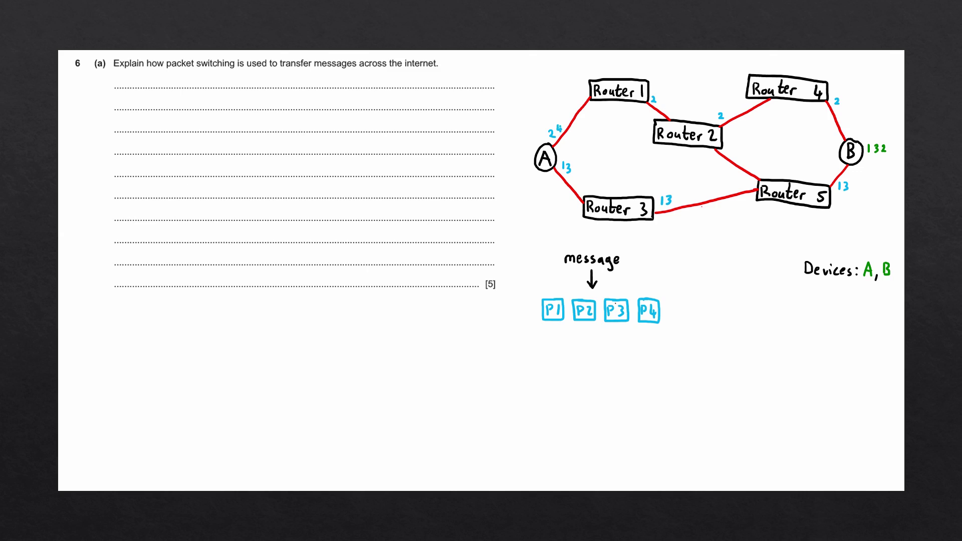
Handwrite '4' at Router 1 and between Router 2 and Router 5.
{"action": "left_click_drag", "start_coordinate": [659, 96], "coordinate": [661, 103]}
{"action": "left_click_drag", "start_coordinate": [729, 148], "coordinate": [730, 155]}
Place the cursor on the first answer line to begin the packet-splitting answer.
{"action": "left_click", "coordinate": [144, 80]}
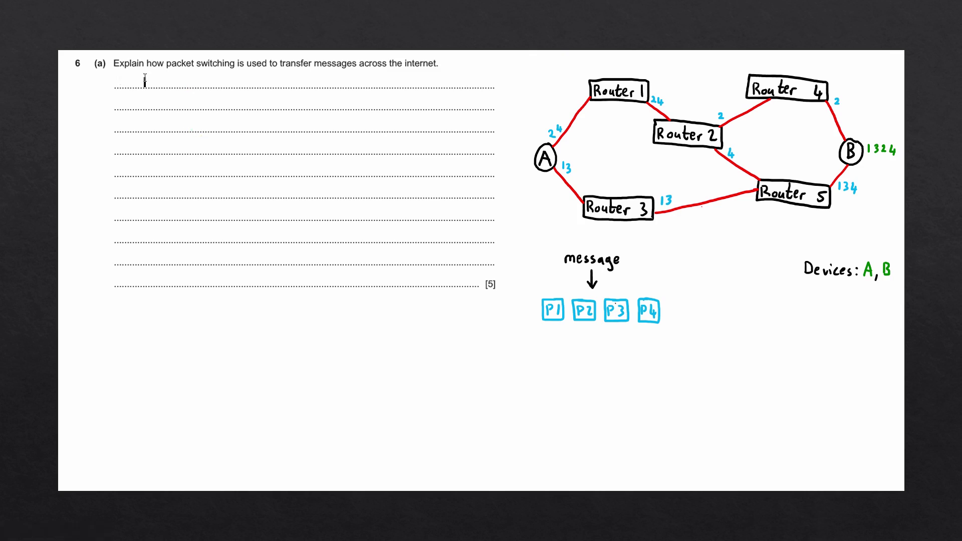